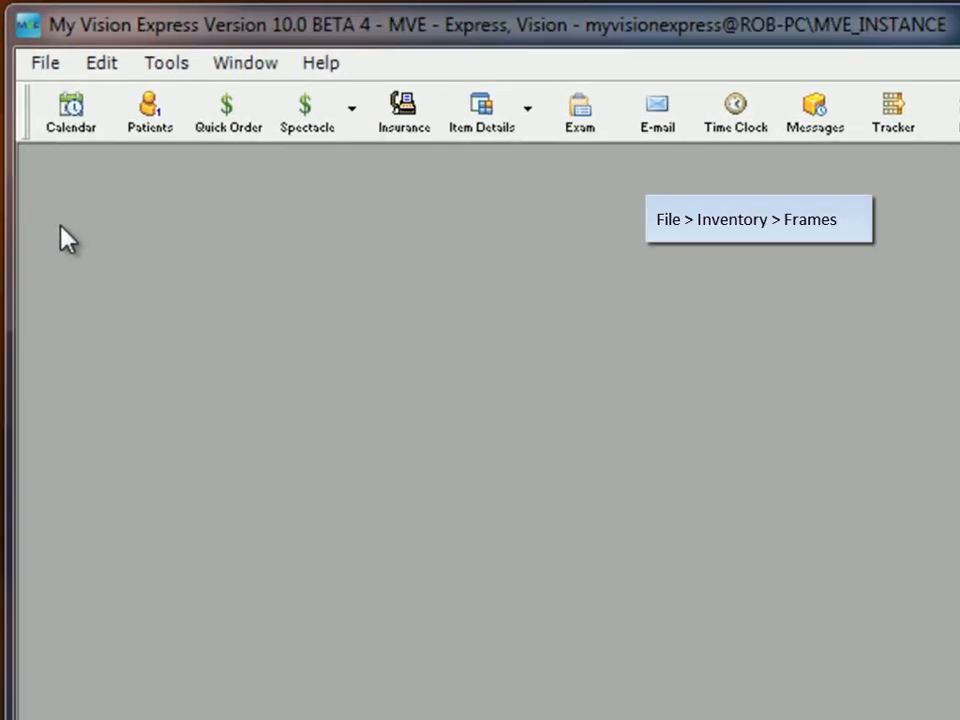
Open the frame inventory listing
click(44, 66)
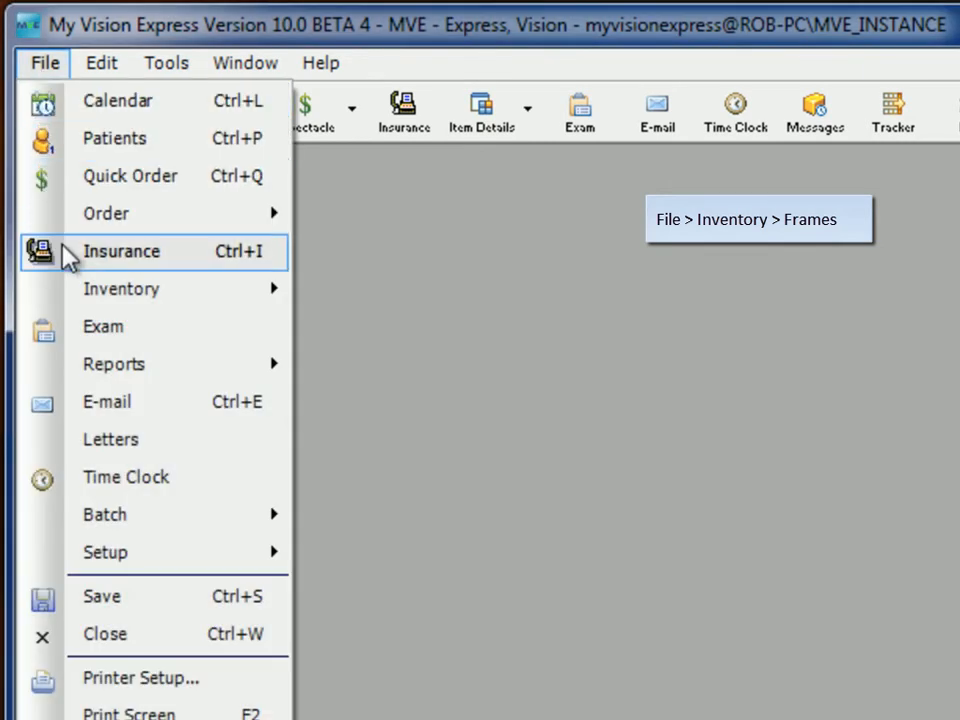
mouse_move(72, 293)
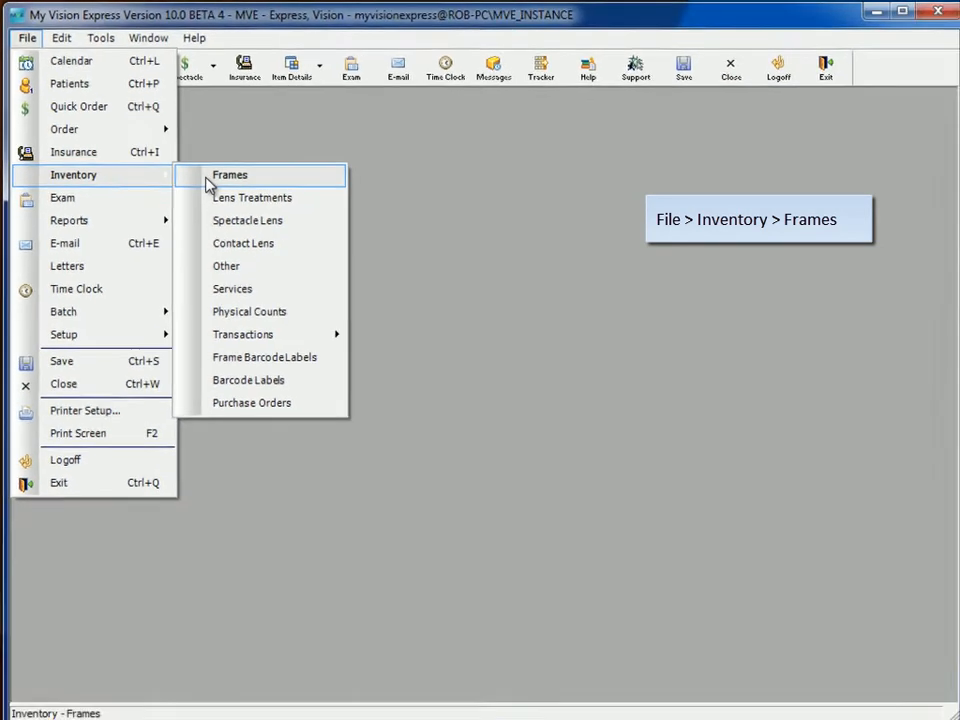
click(352, 294)
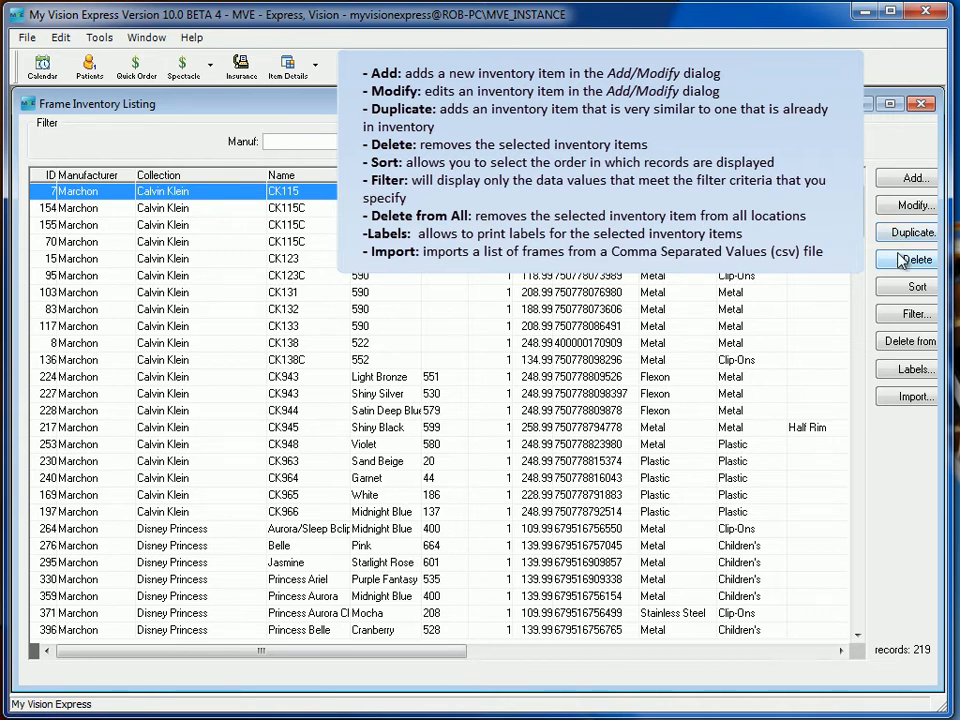
Review the frame filter criteria and the field order required for a CSV frame import, cancelling both dialogs
click(905, 316)
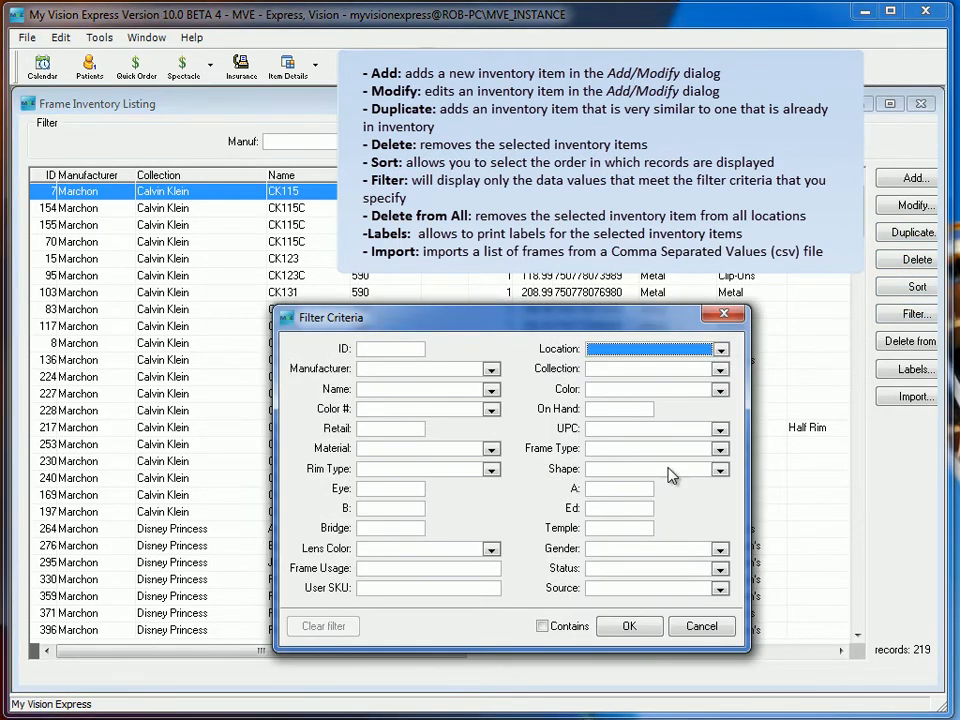
click(682, 627)
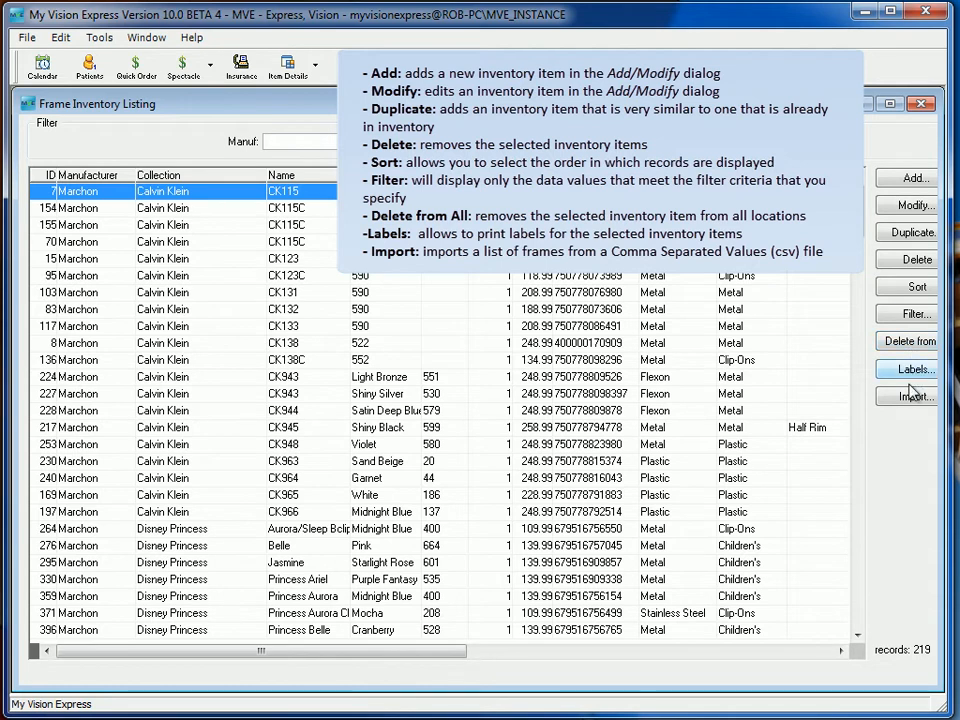
click(913, 396)
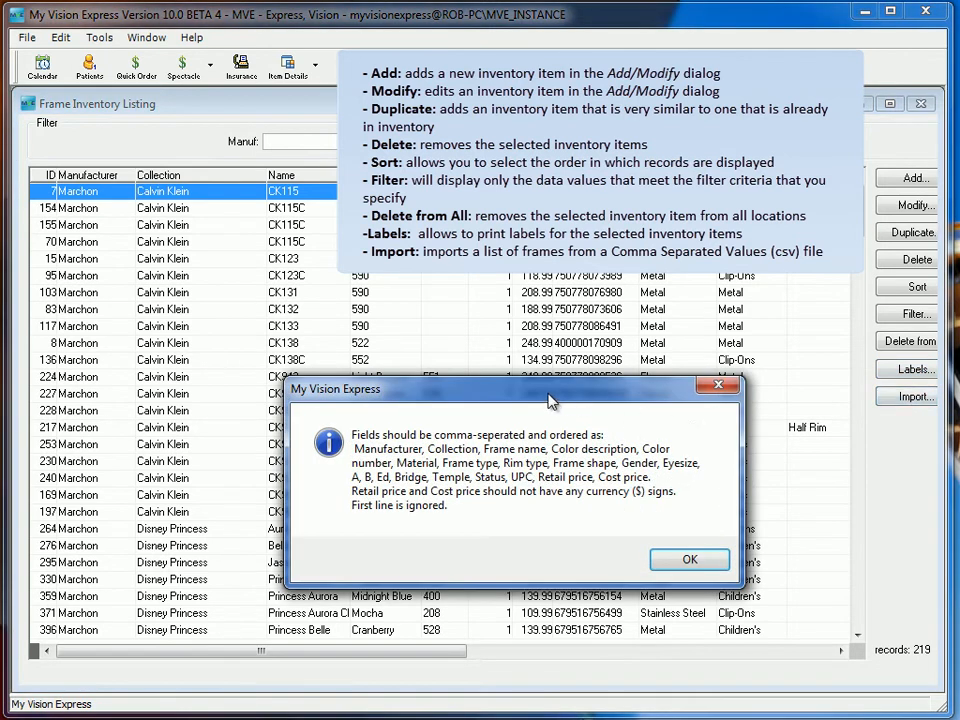
drag(547, 399, 540, 378)
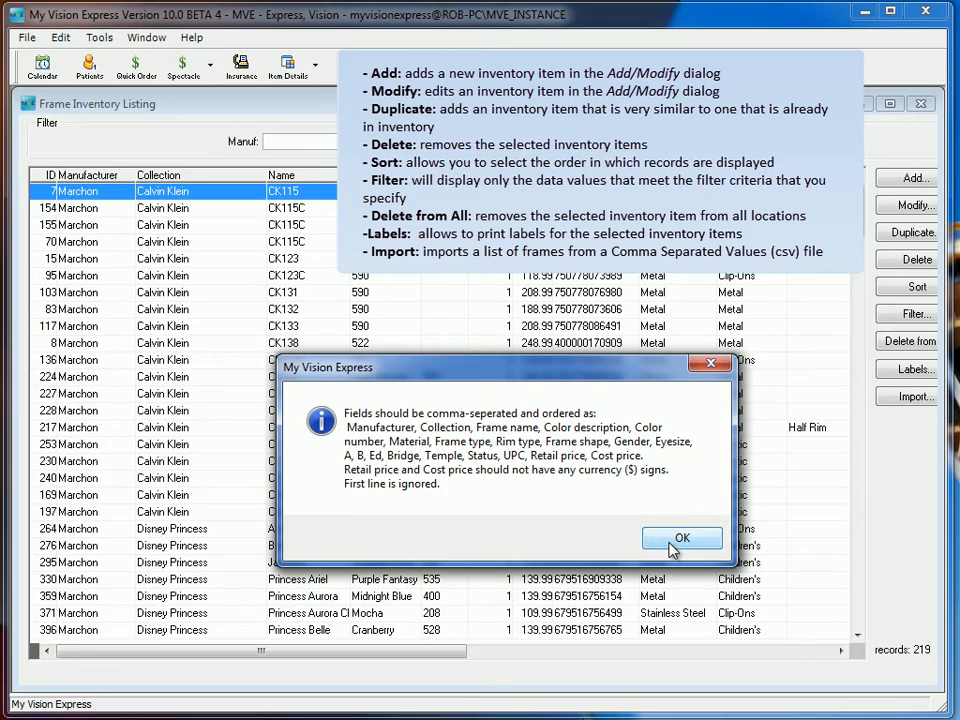
click(680, 540)
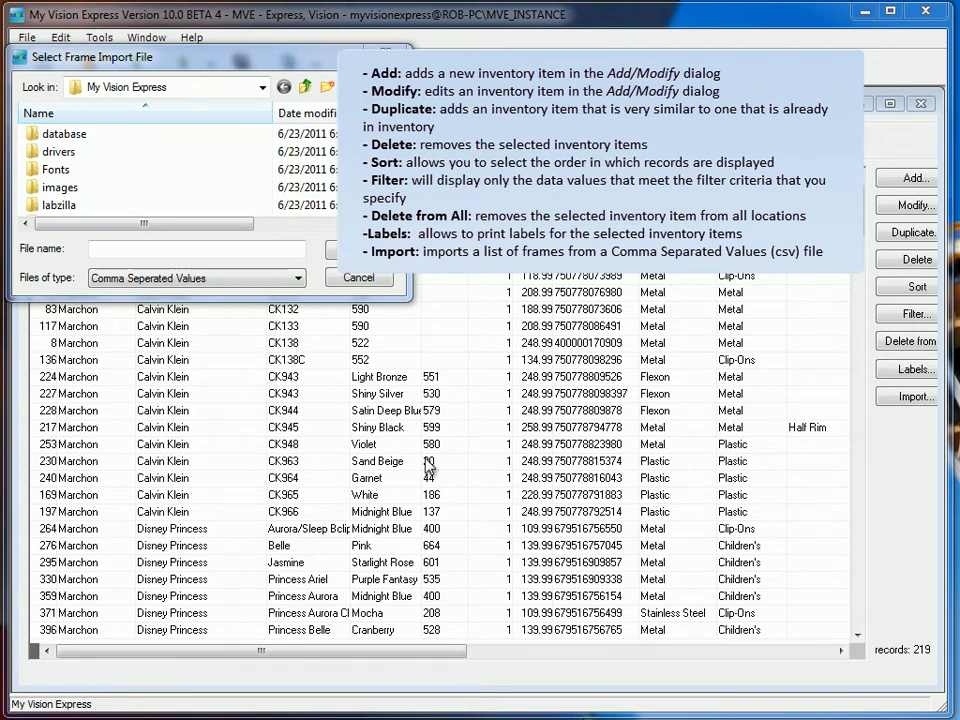
click(358, 279)
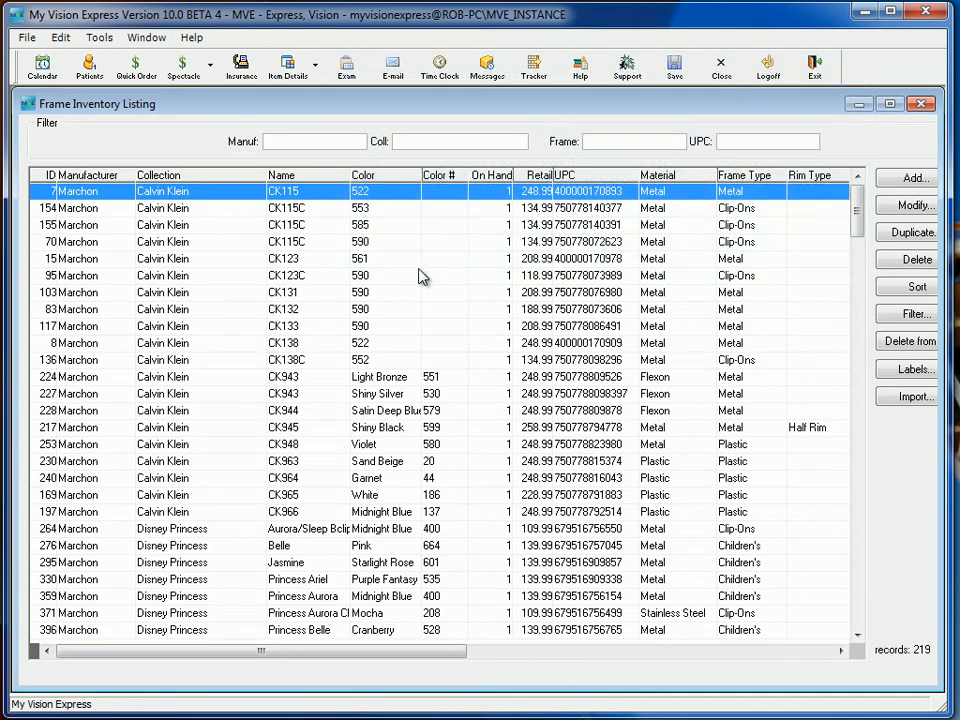
Open the Marchon Calvin Klein CK115 frame record in color 522 and keep Inventory as its source
double_click(407, 200)
drag(385, 155, 356, 67)
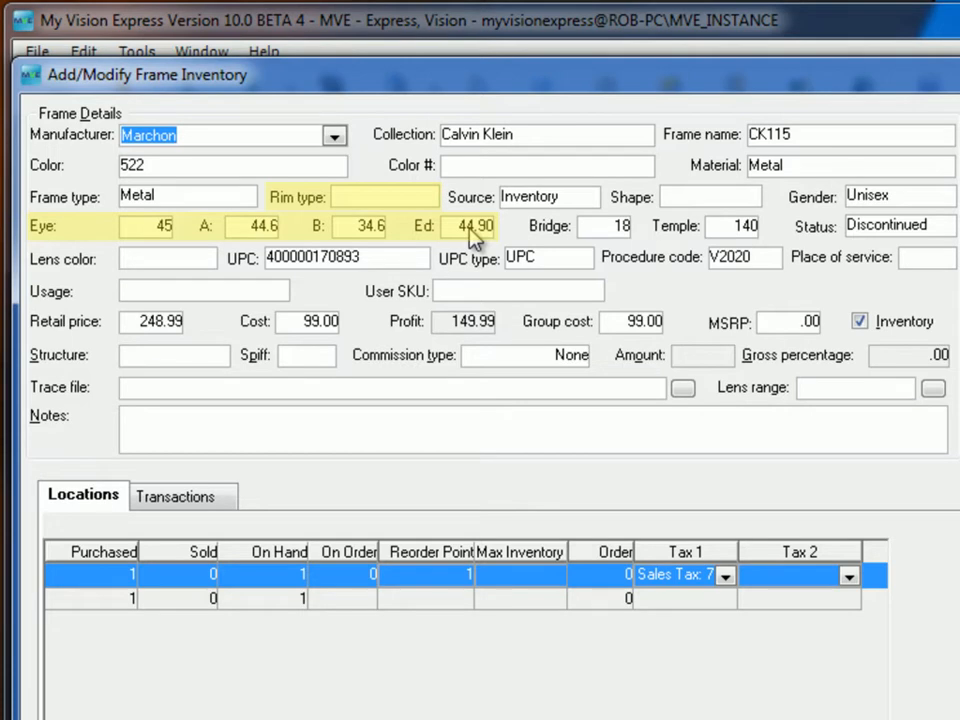
click(587, 210)
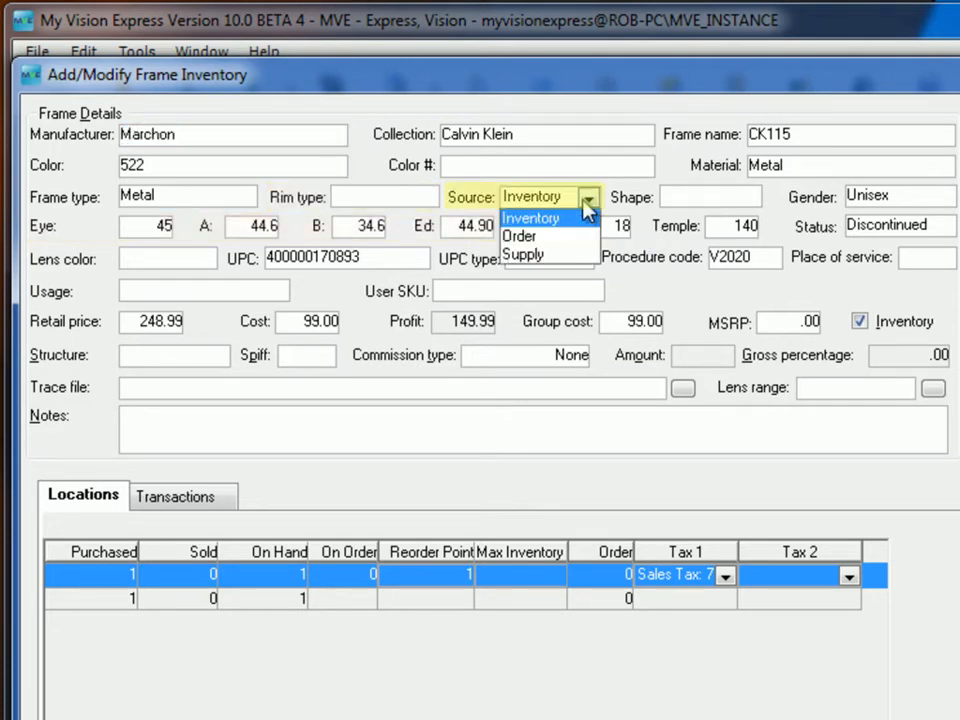
click(586, 199)
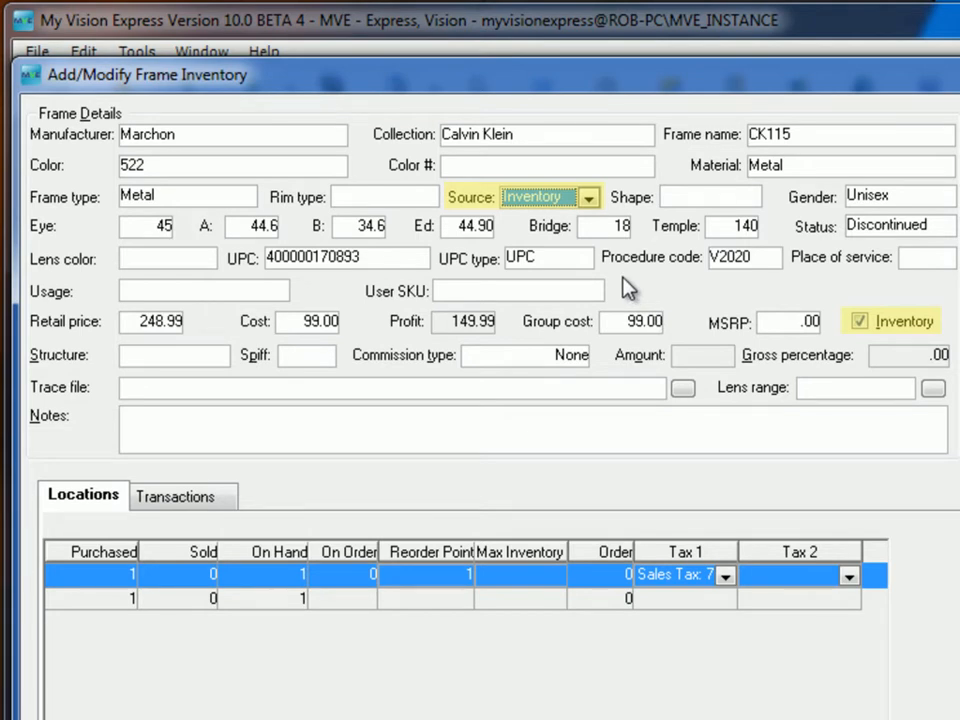
click(590, 198)
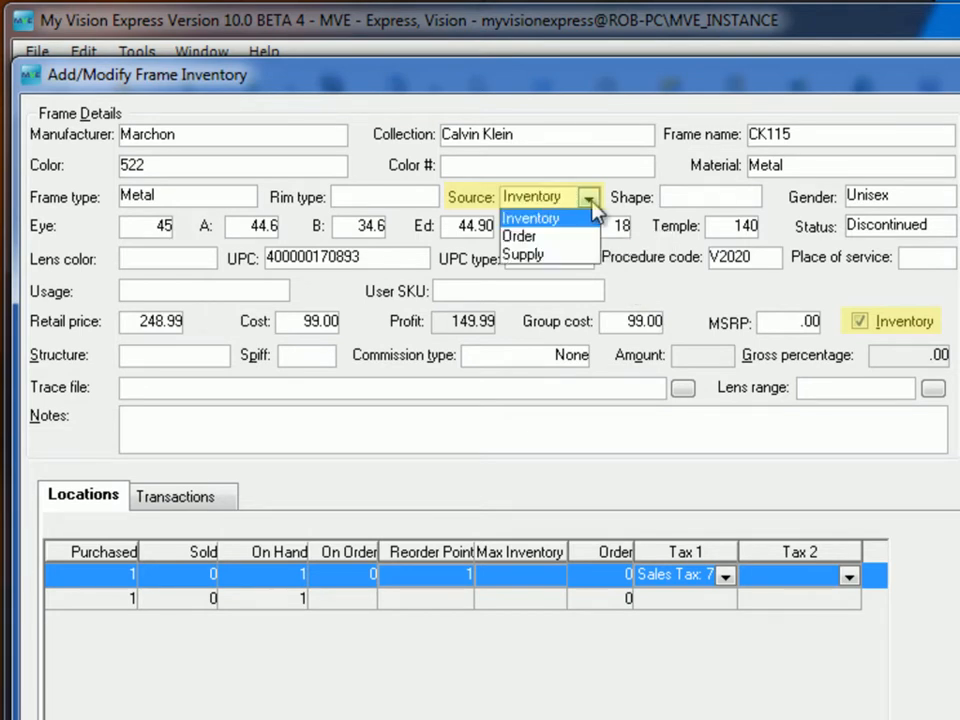
click(525, 216)
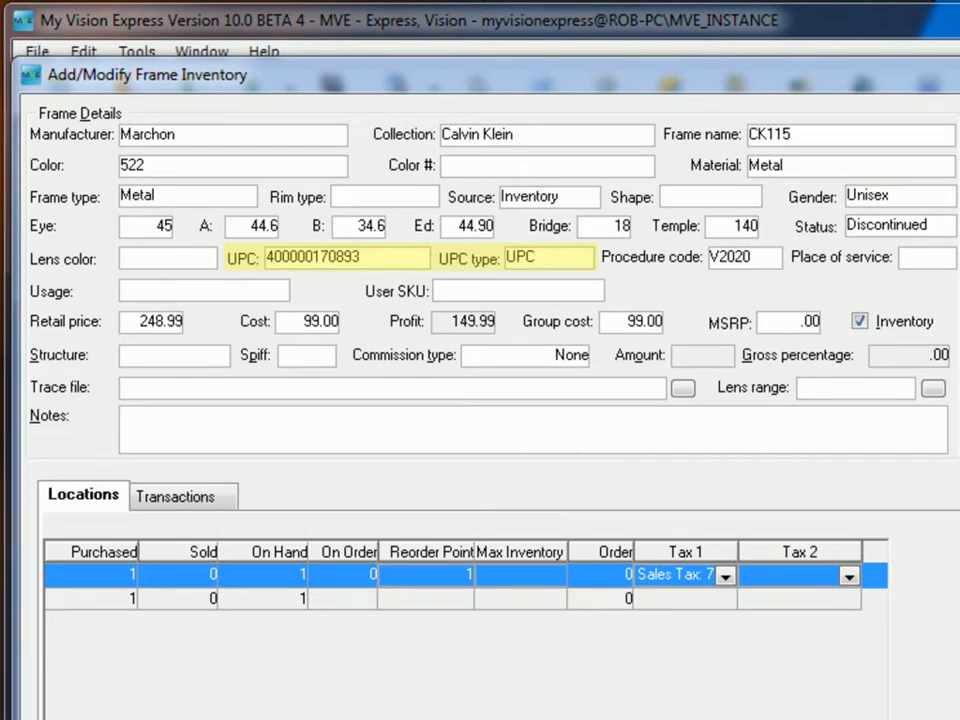
Set the frame's UPC type to User and keep V2020 as its procedure code
click(578, 260)
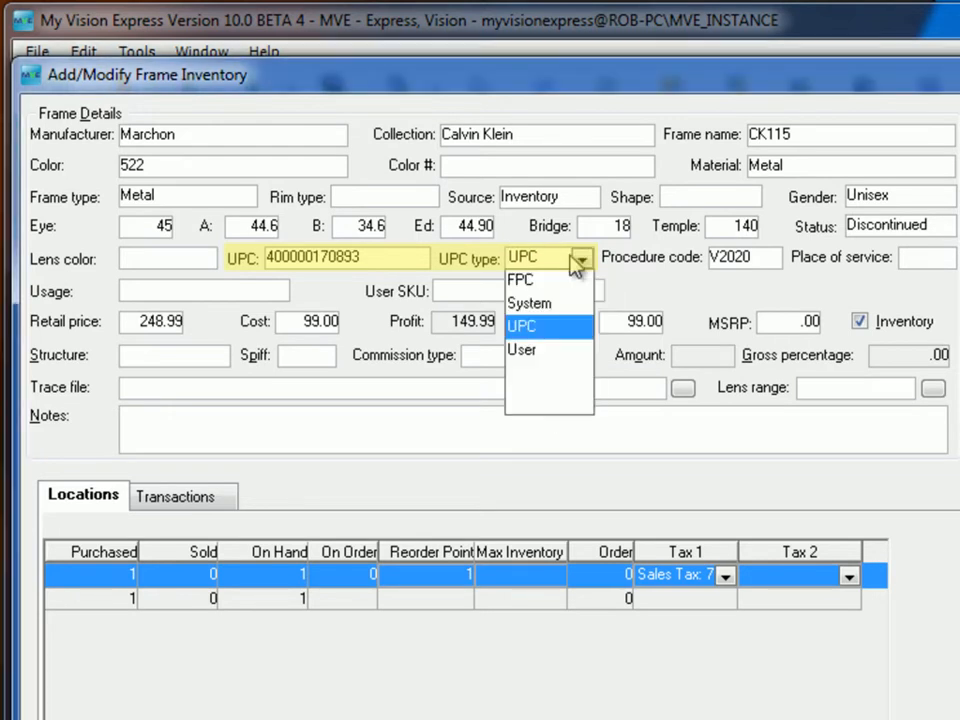
click(550, 303)
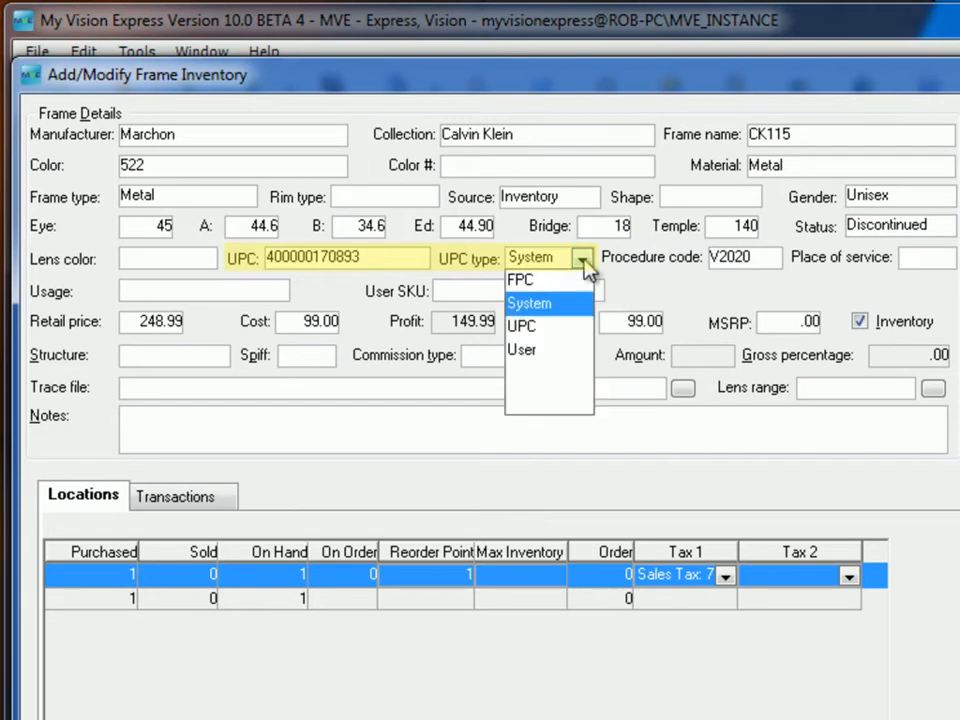
click(545, 349)
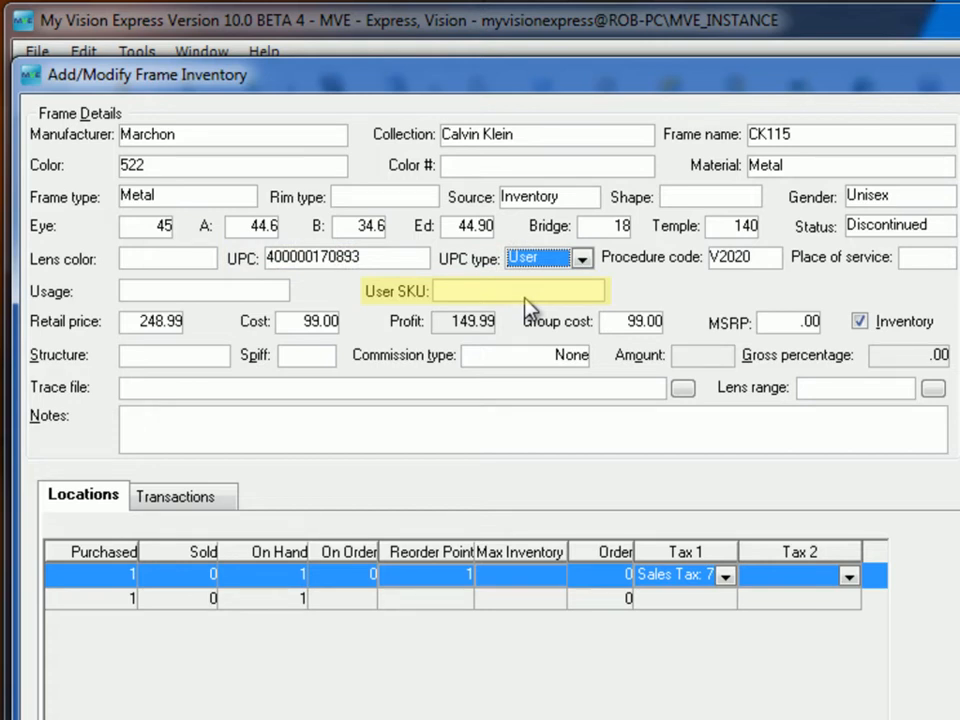
click(769, 260)
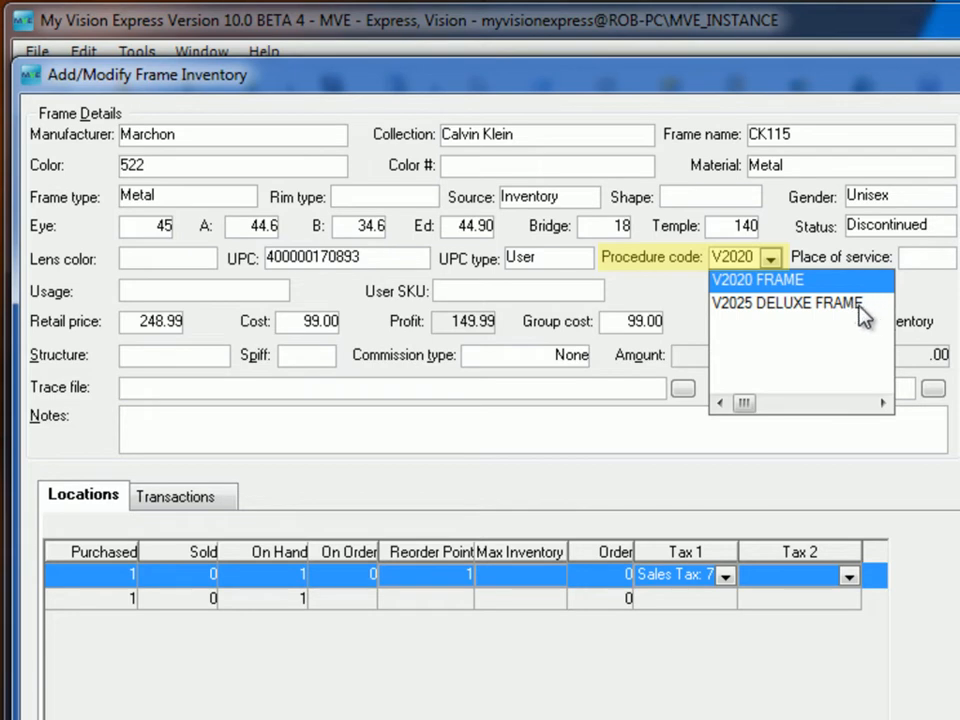
click(912, 313)
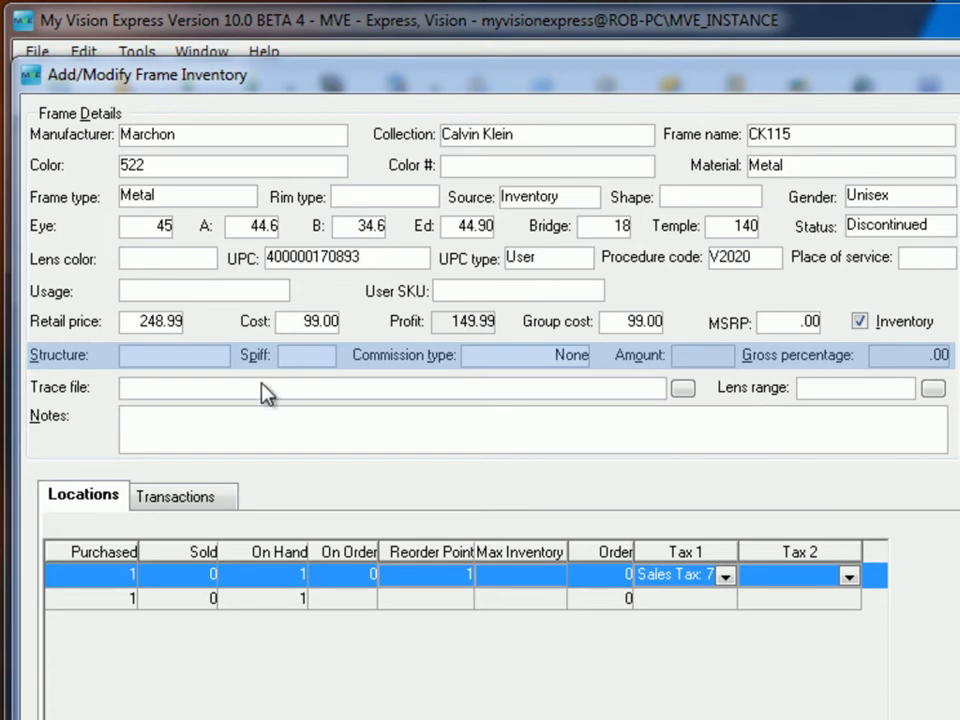
Apply the Flat Amount commission structure to the frame
click(217, 356)
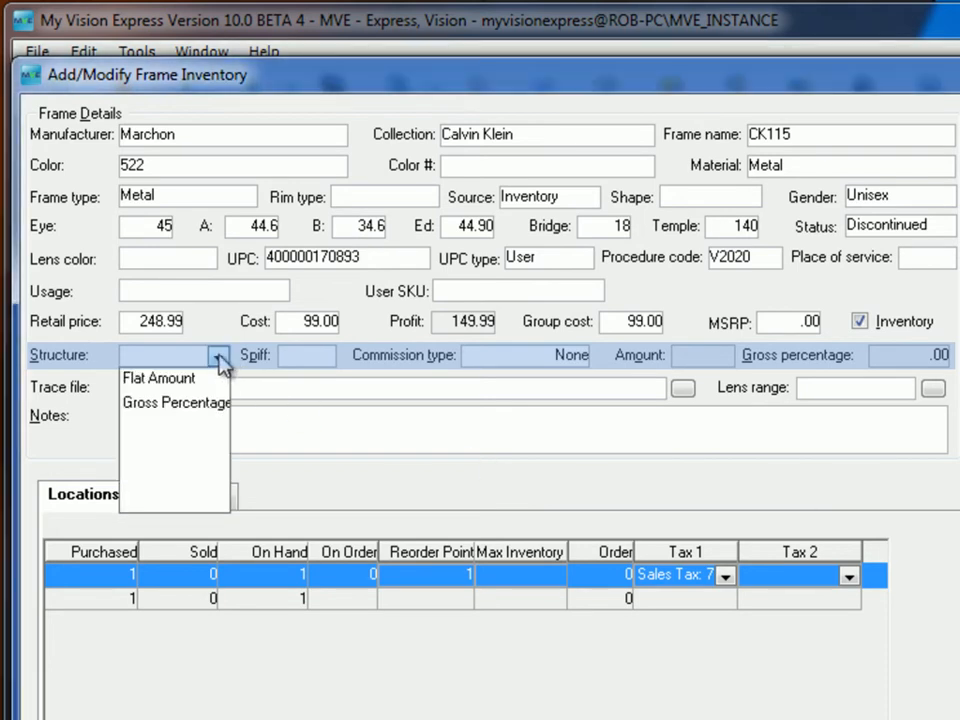
click(190, 378)
click(216, 357)
click(192, 376)
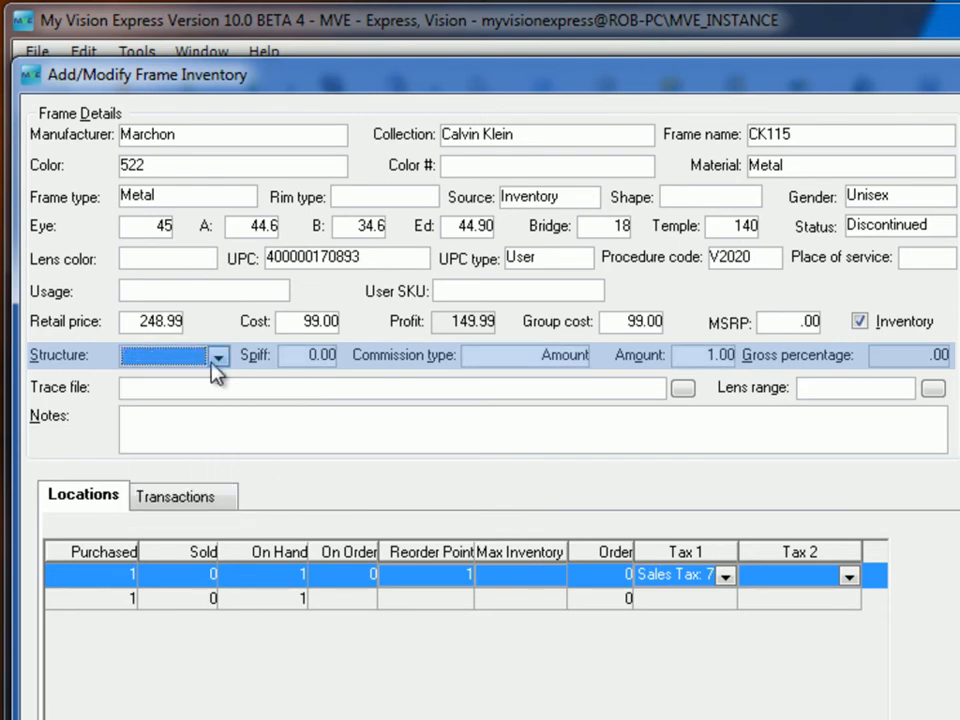
click(214, 361)
click(214, 361)
Set the frame's commission type to Gross percentage
click(543, 358)
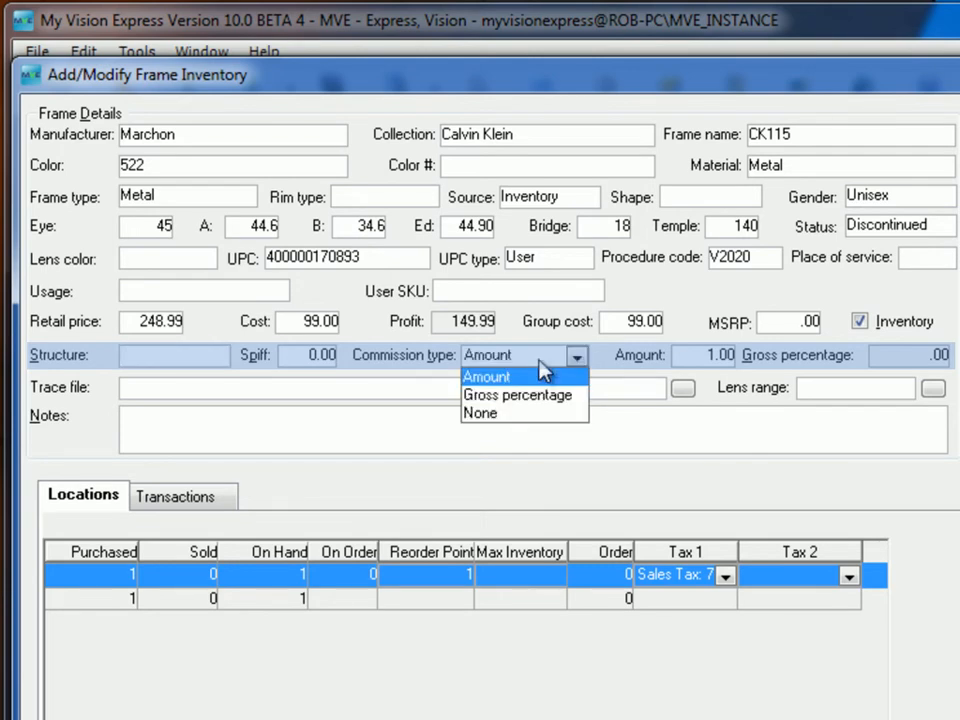
click(543, 375)
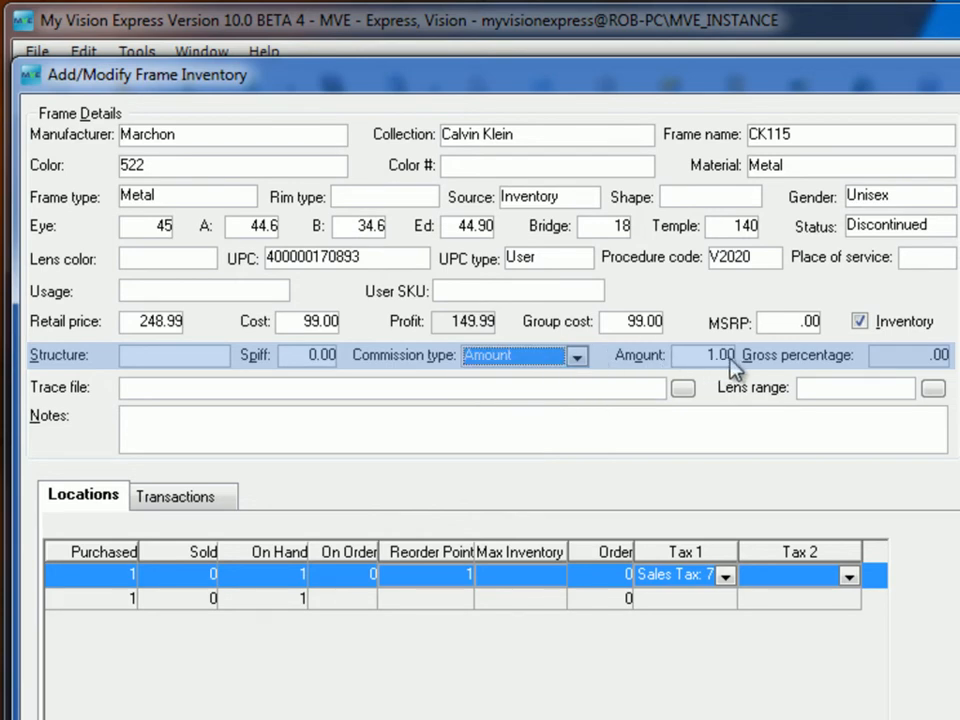
click(578, 360)
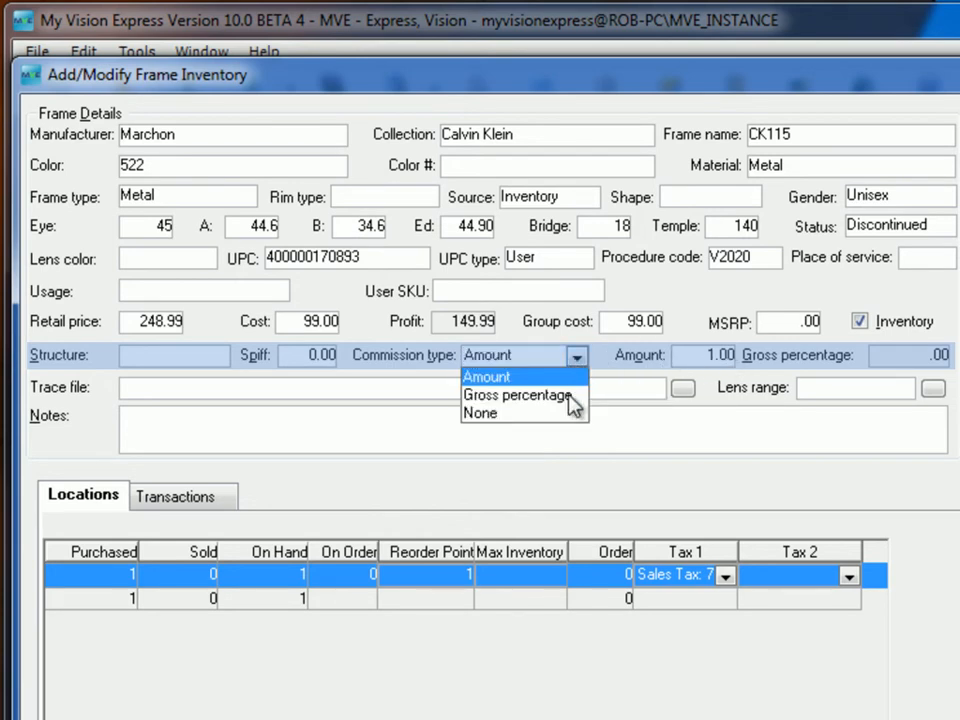
click(578, 395)
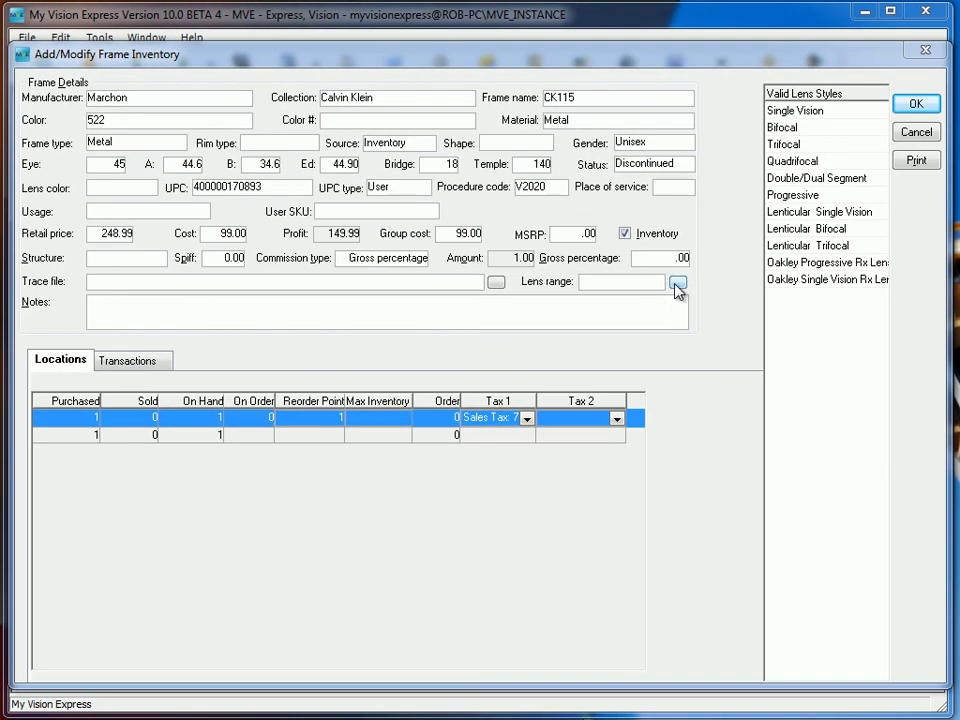
Accept a frame lens range of +3.00 to -2.00 and select only Oakley Single Vision Rx Lenses among the valid lens styles
click(805, 334)
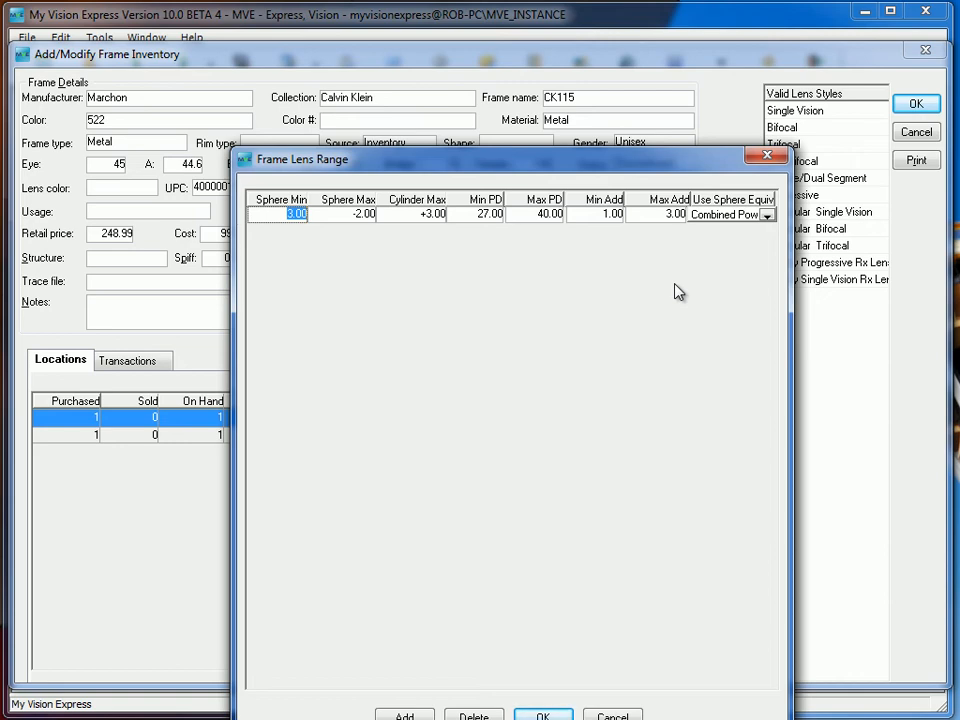
click(543, 716)
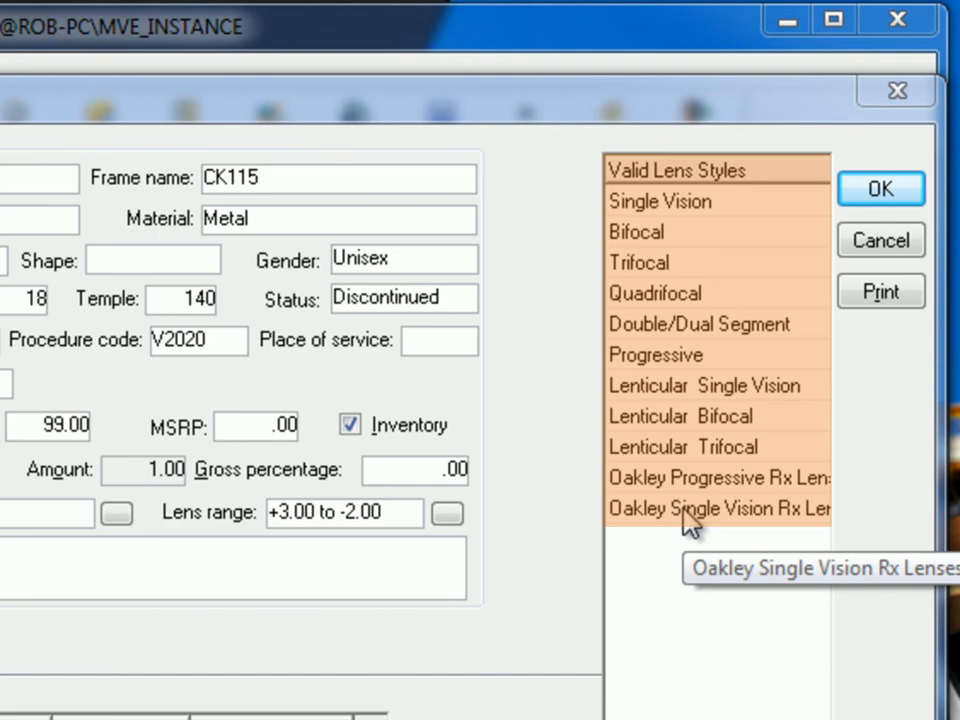
drag(686, 518, 689, 461)
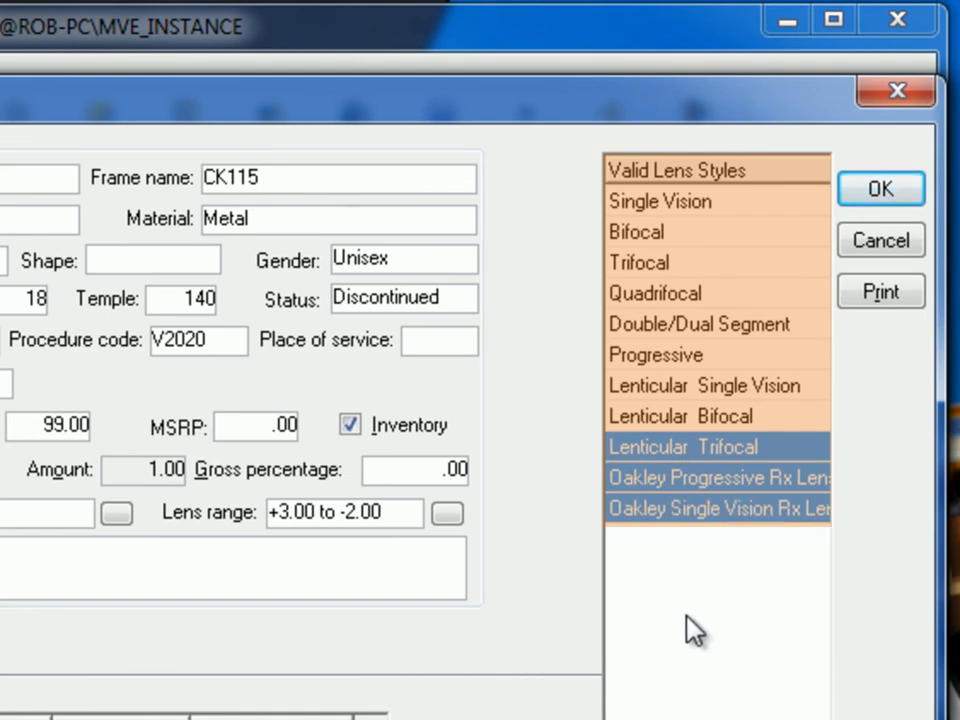
click(679, 483)
click(682, 453)
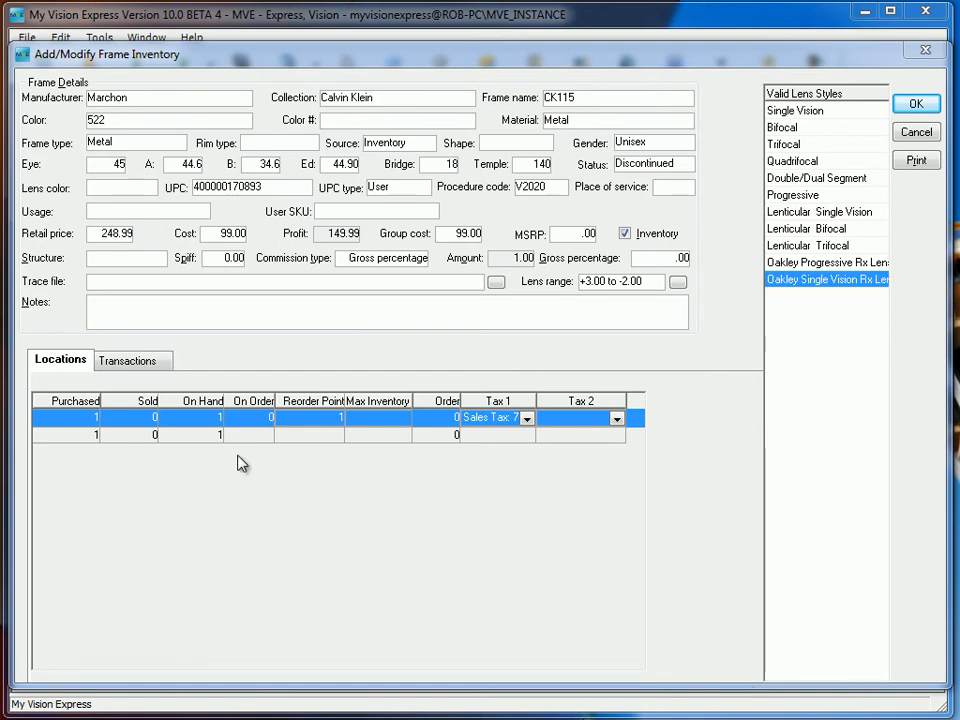
Start a new inventory transaction for the frame and review its payment terms and supplier choices, leaving both blank
click(155, 361)
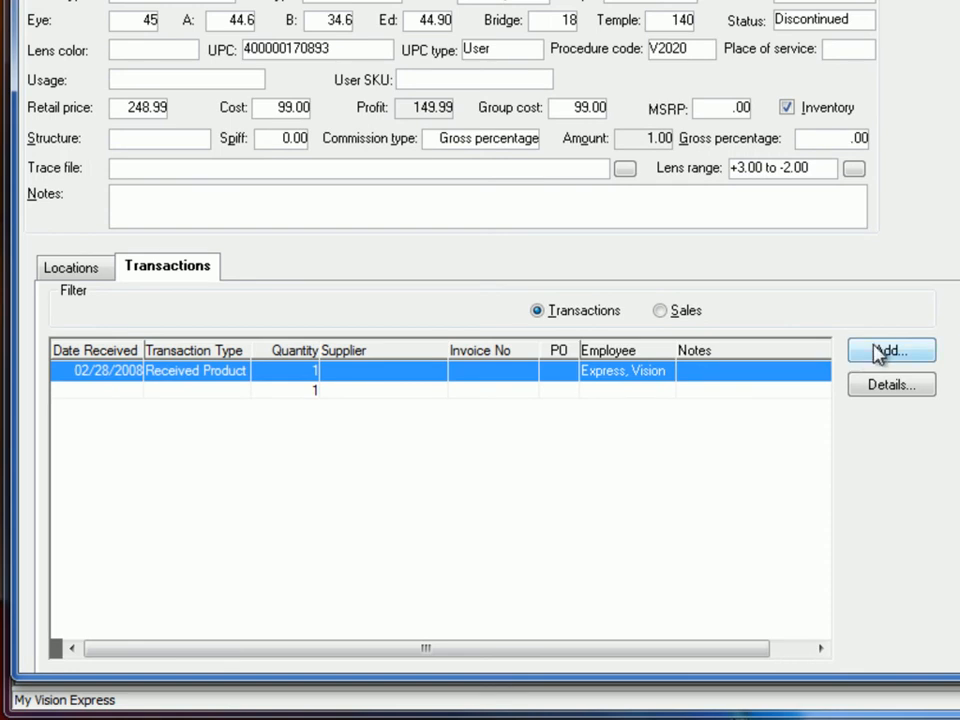
click(886, 351)
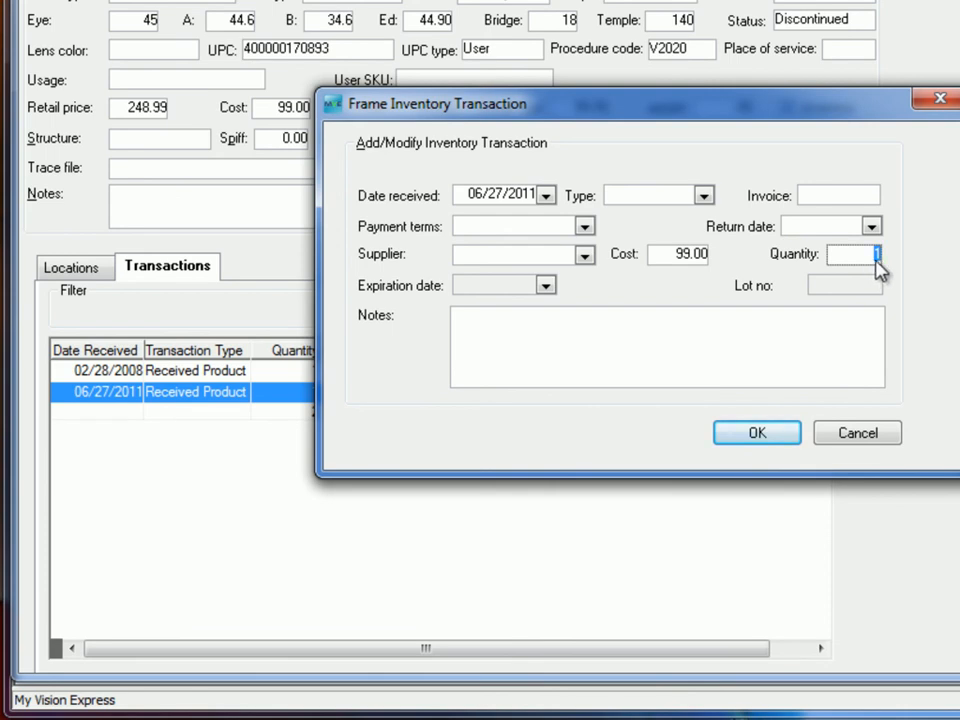
click(584, 227)
click(584, 227)
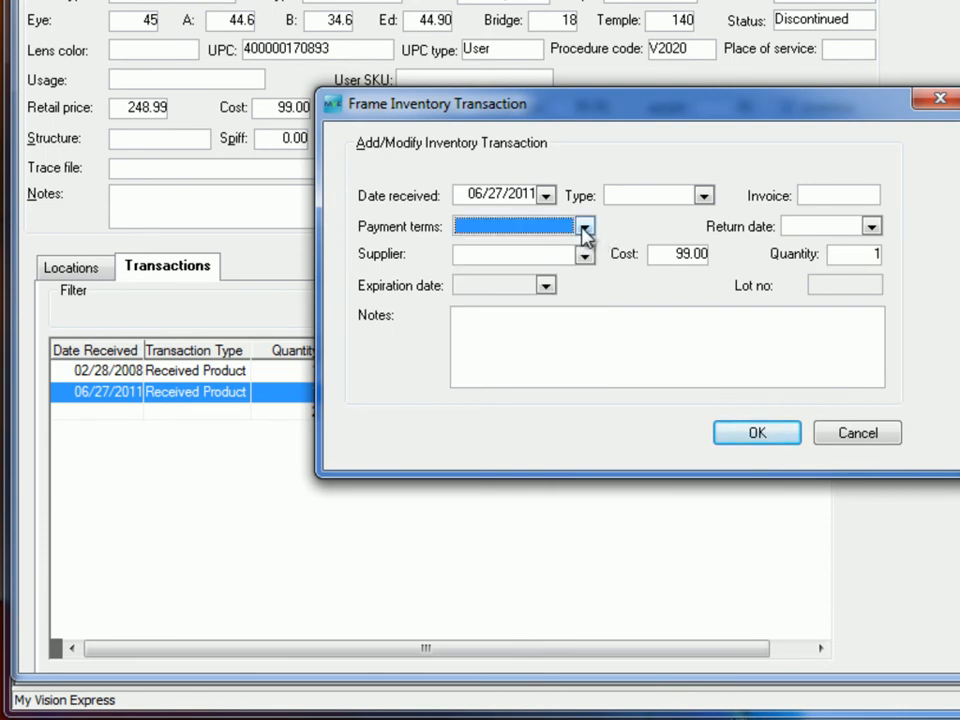
click(584, 255)
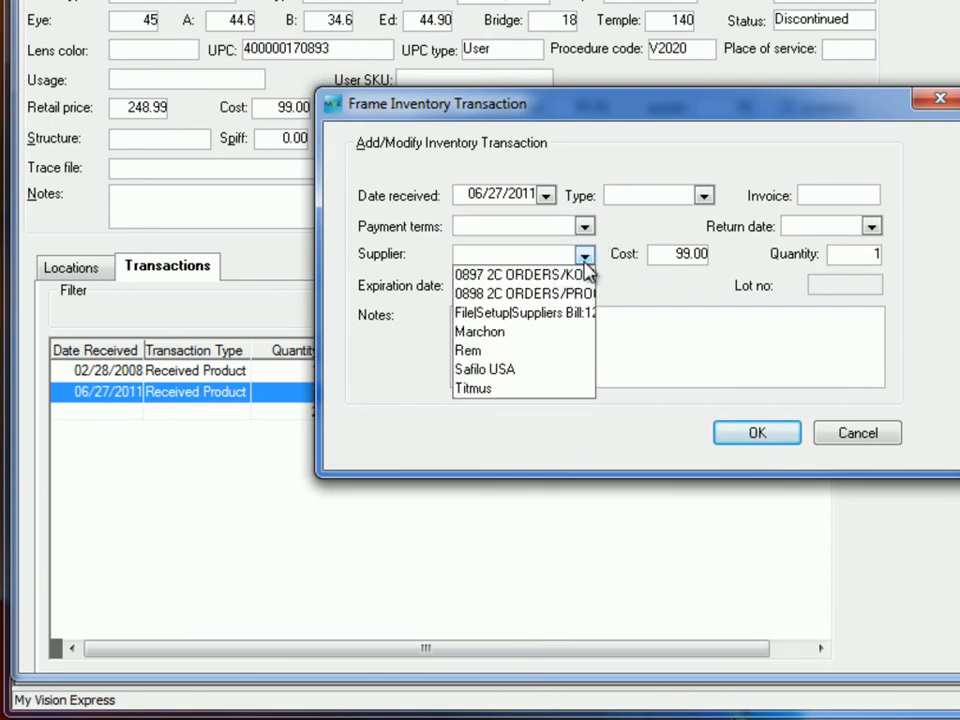
click(585, 262)
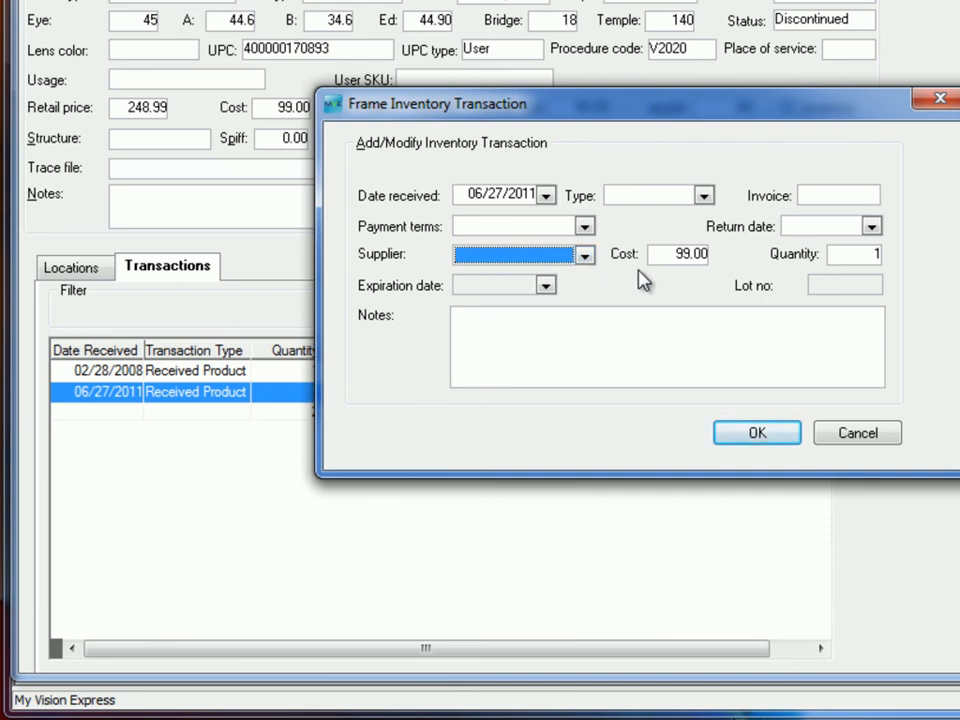
Set the new inventory transaction's quantity to 10 and save the transaction
drag(754, 114, 547, 5)
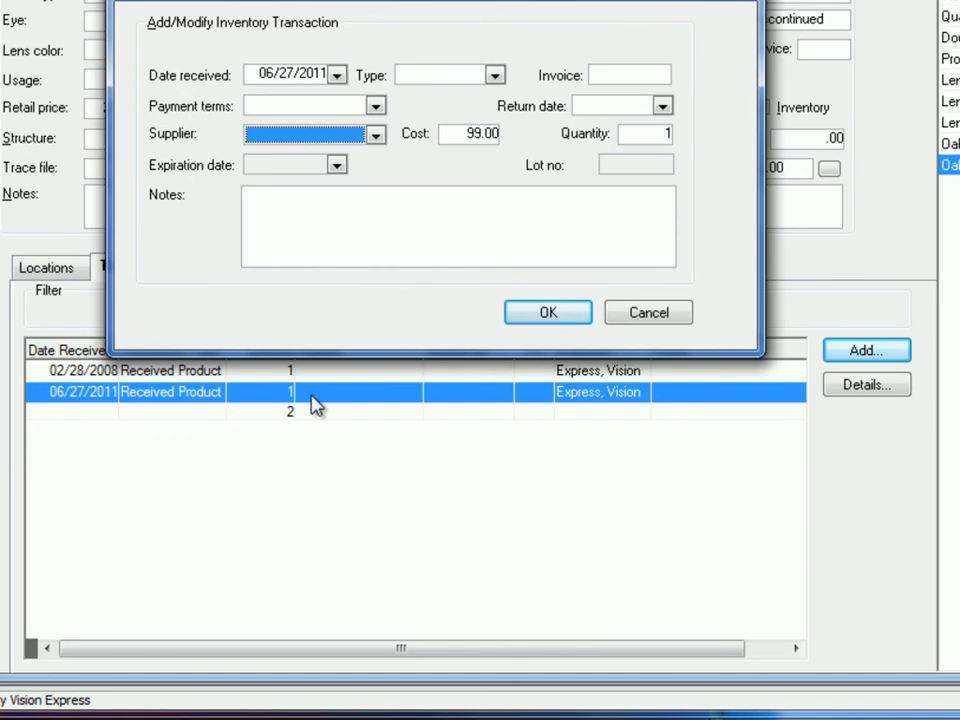
click(660, 136)
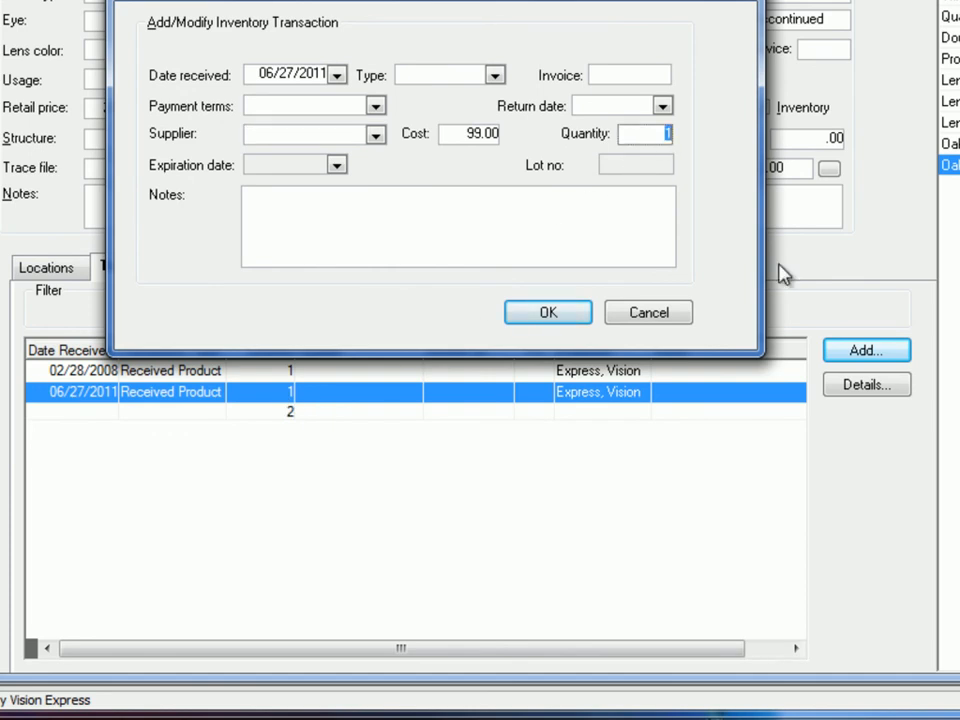
text(10)
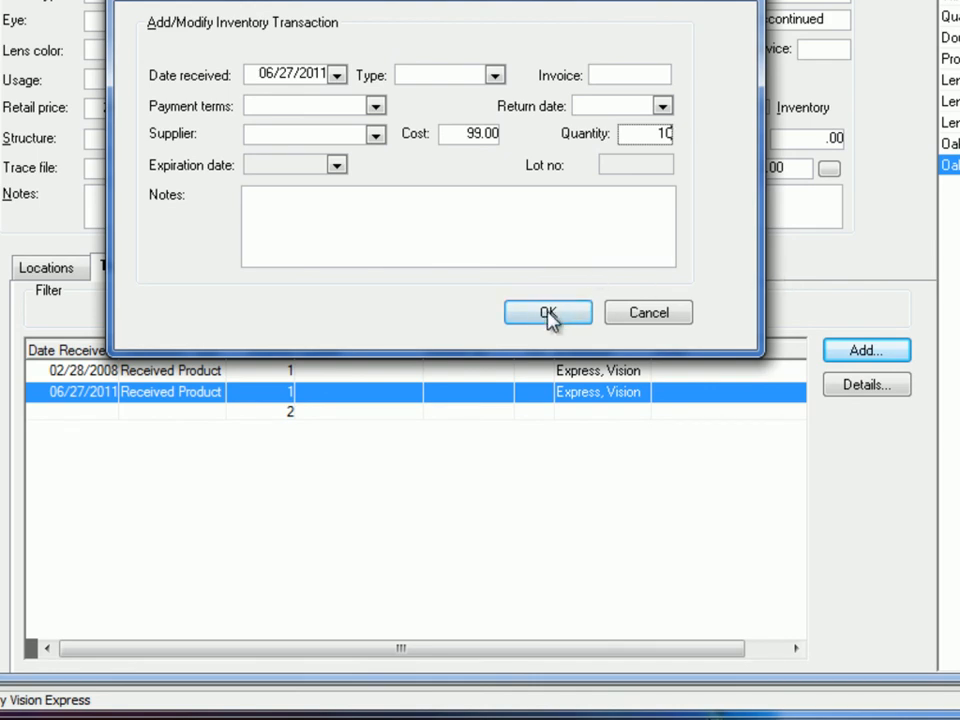
click(548, 314)
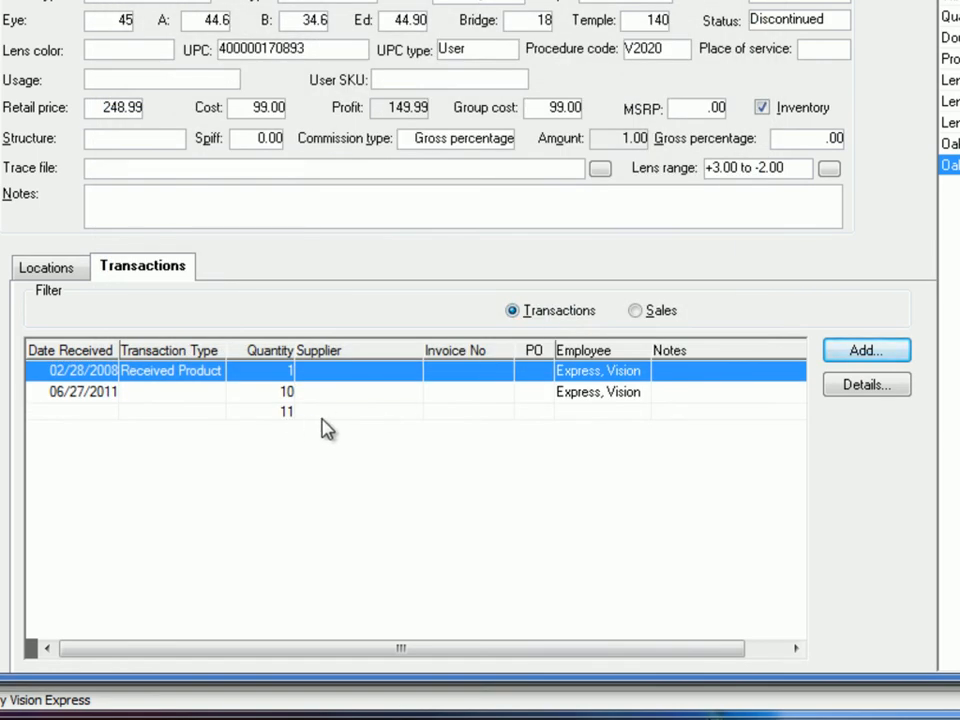
Review the frame's sales history and return to its stock by location
click(640, 313)
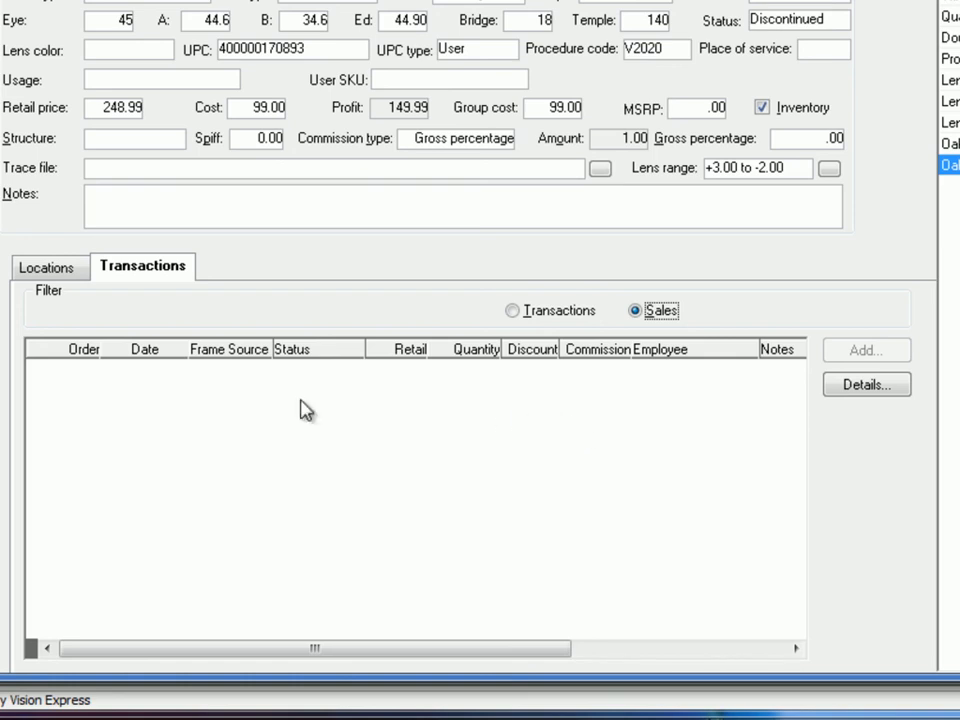
click(53, 272)
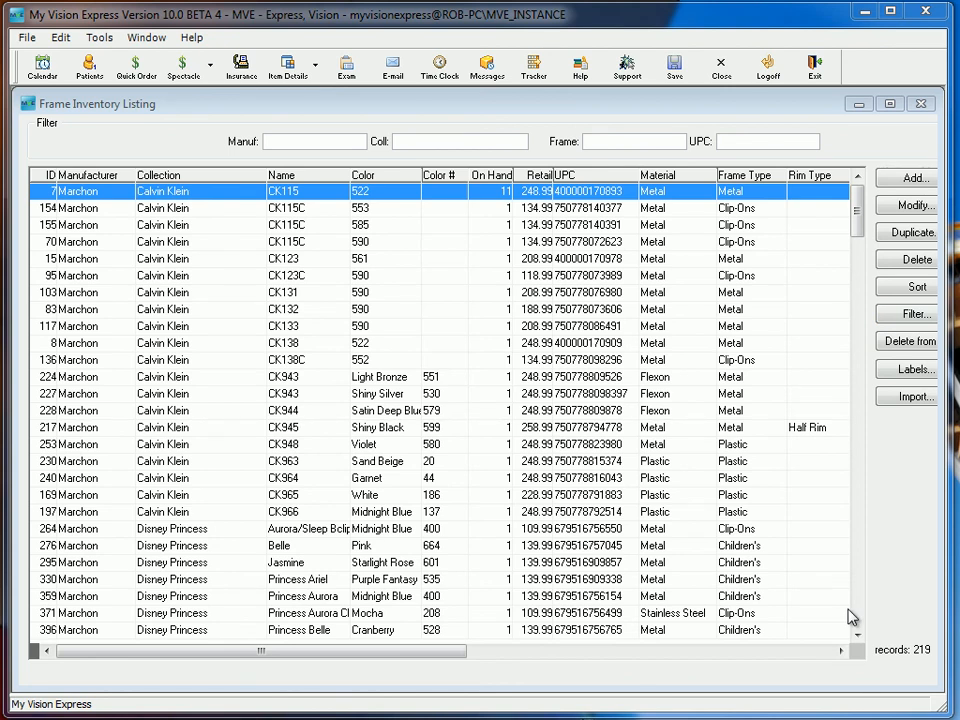
Open the Calvin Klein CK115C frame in color 585 to view its details, and close it without saving changes
double_click(356, 226)
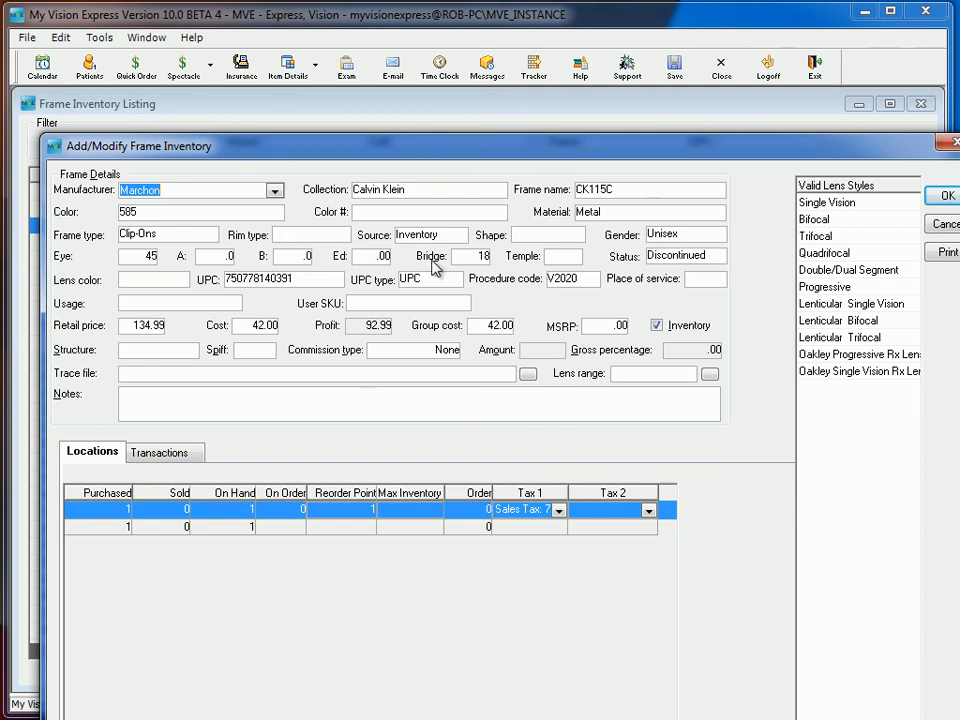
click(940, 224)
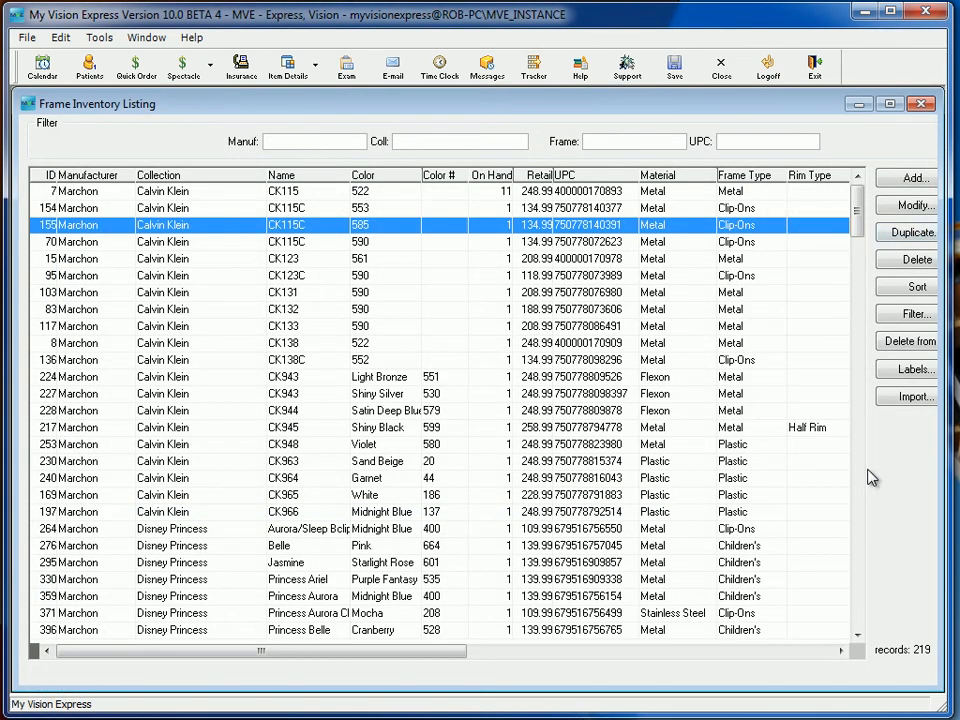